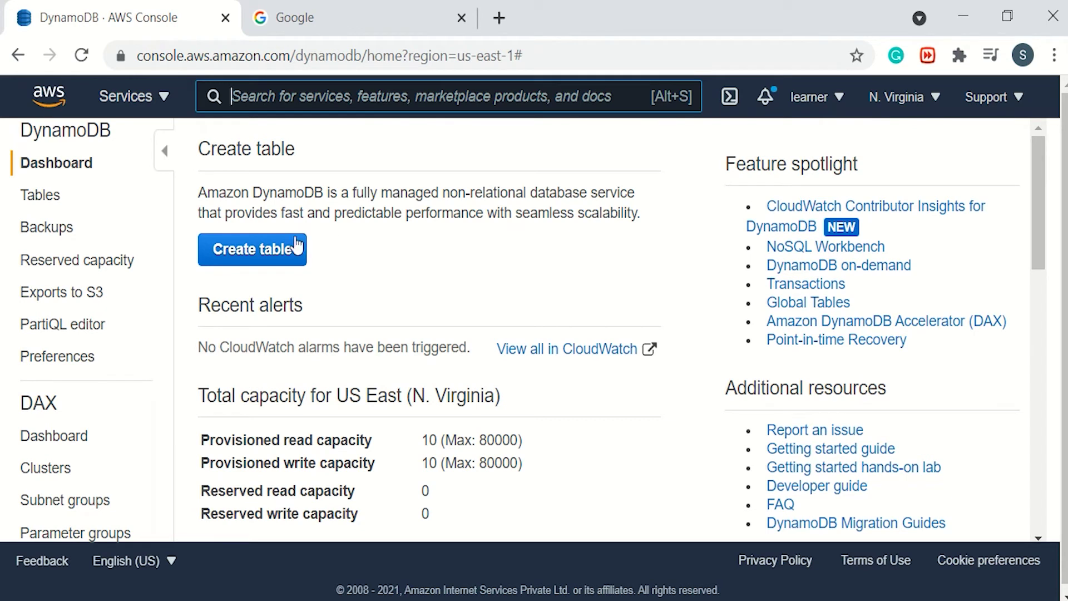
Create a DynamoDB table named Employee with the string partition key EID, keeping the default settings.
click(287, 246)
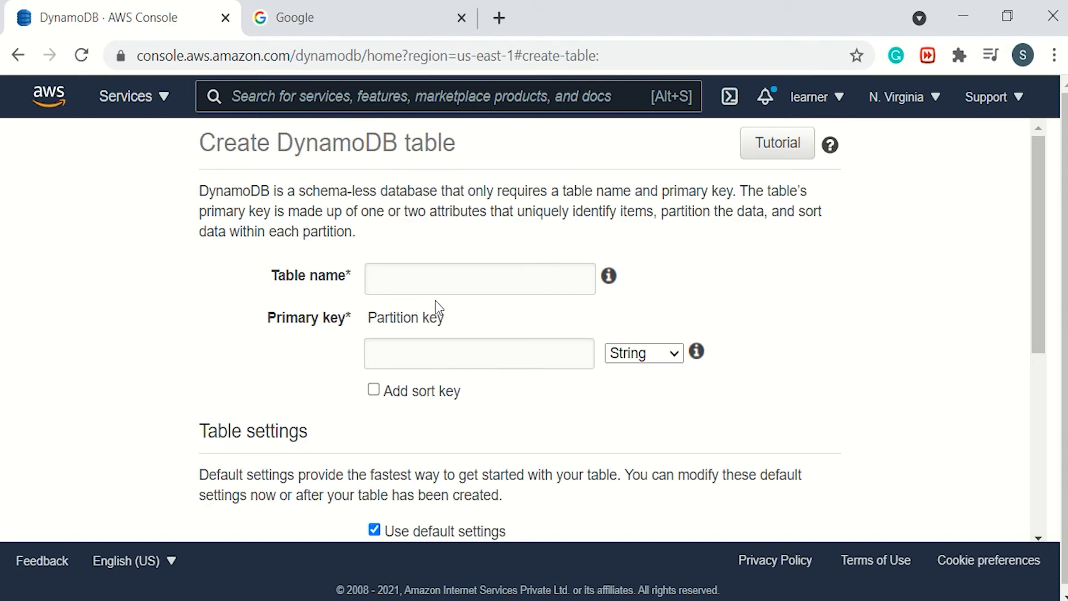
click(445, 276)
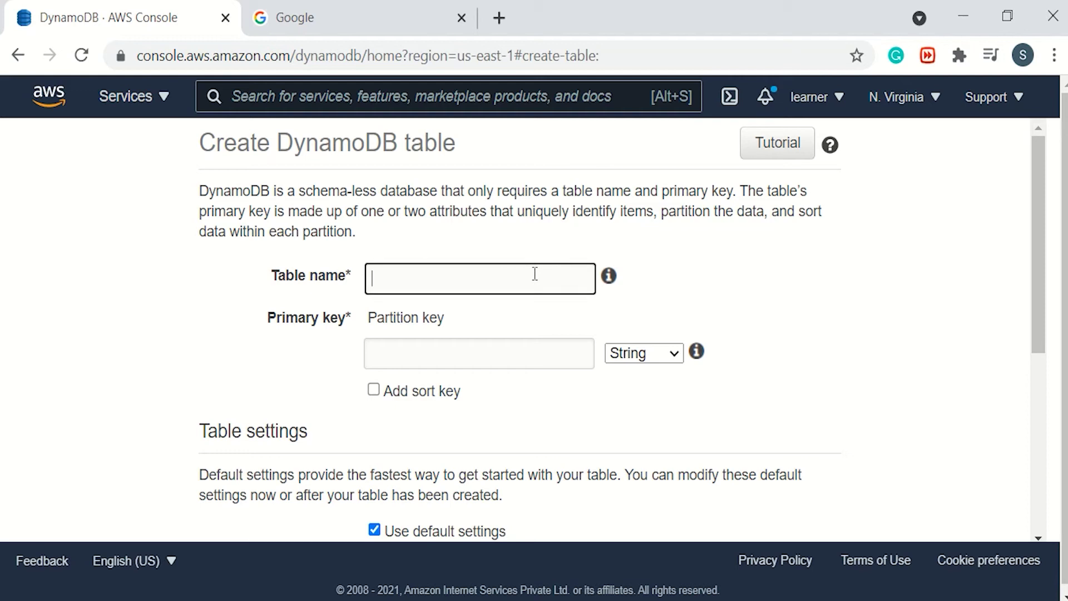
text(Employee)
scroll(534, 274, down, 2)
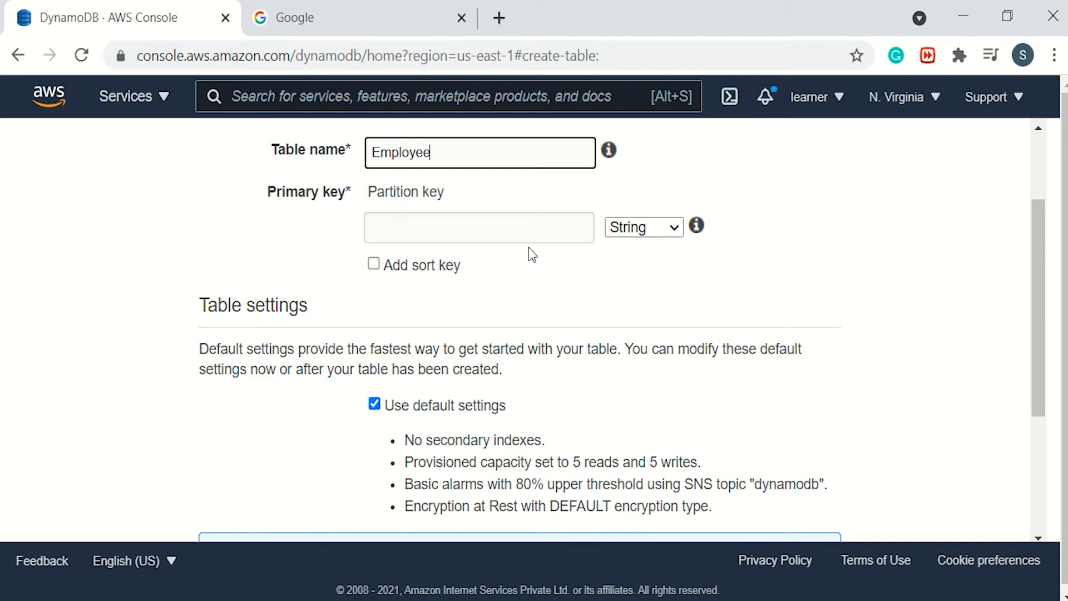
click(532, 228)
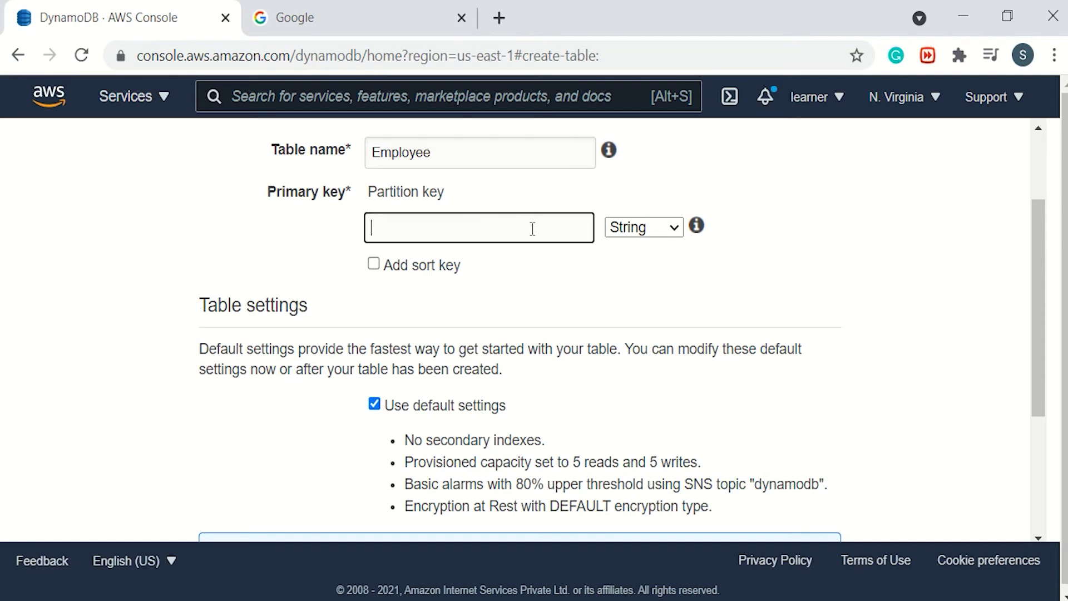
text(EID)
scroll(610, 295, down, 3)
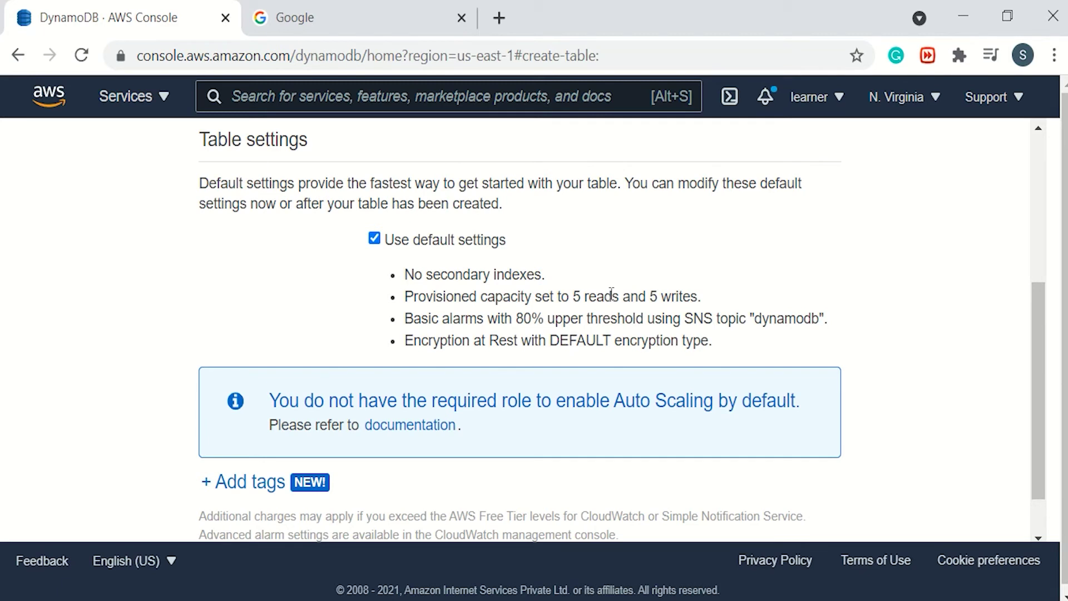
scroll(610, 293, down, 1)
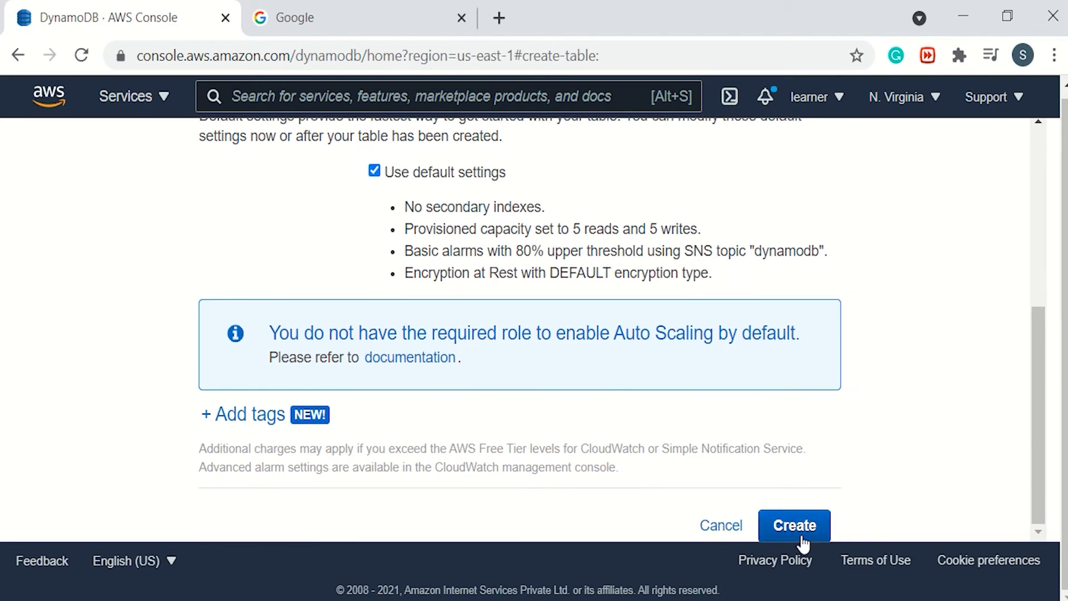
click(802, 539)
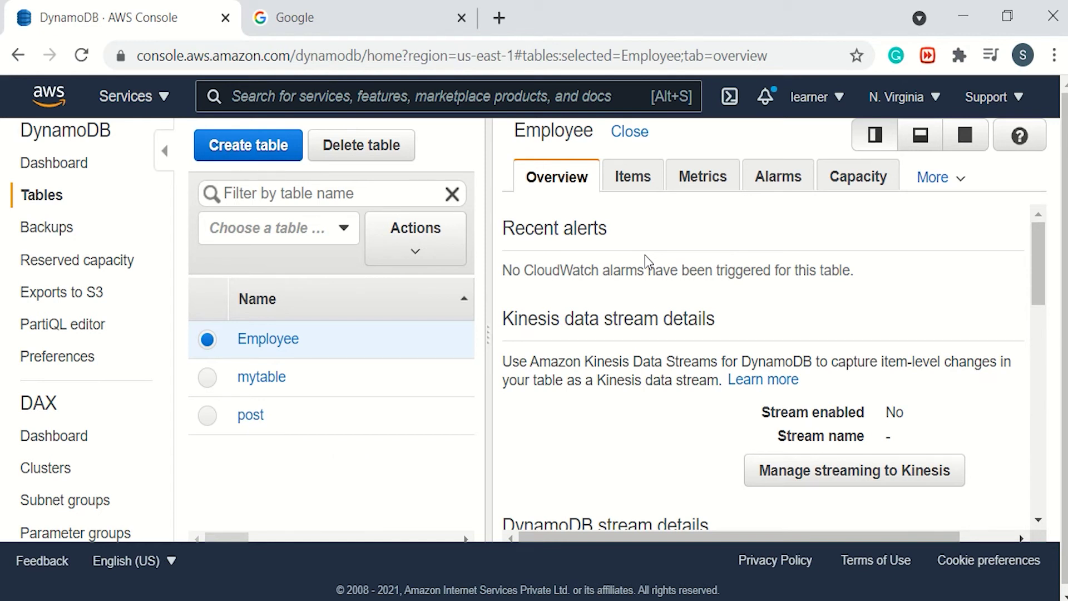
Start a new item in the Employee table and enter the employee's ID as its EID value.
click(632, 177)
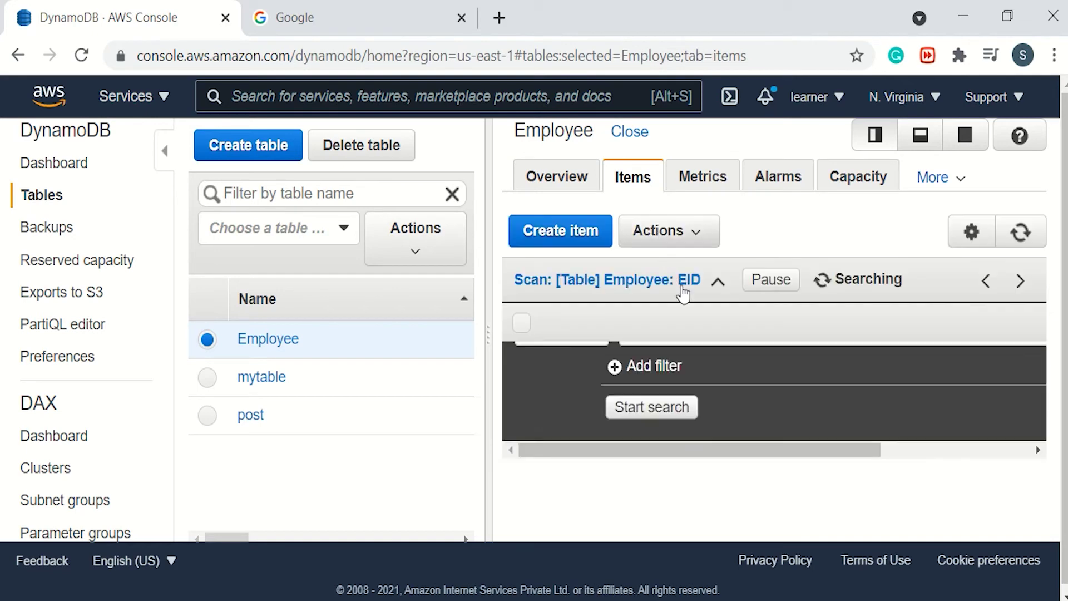
click(579, 243)
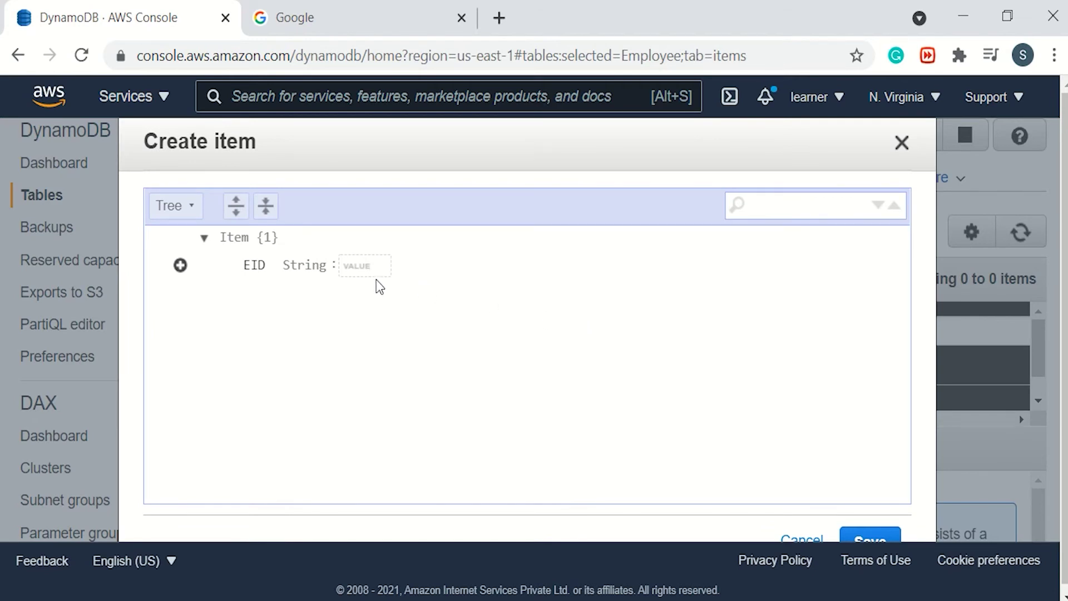
click(367, 266)
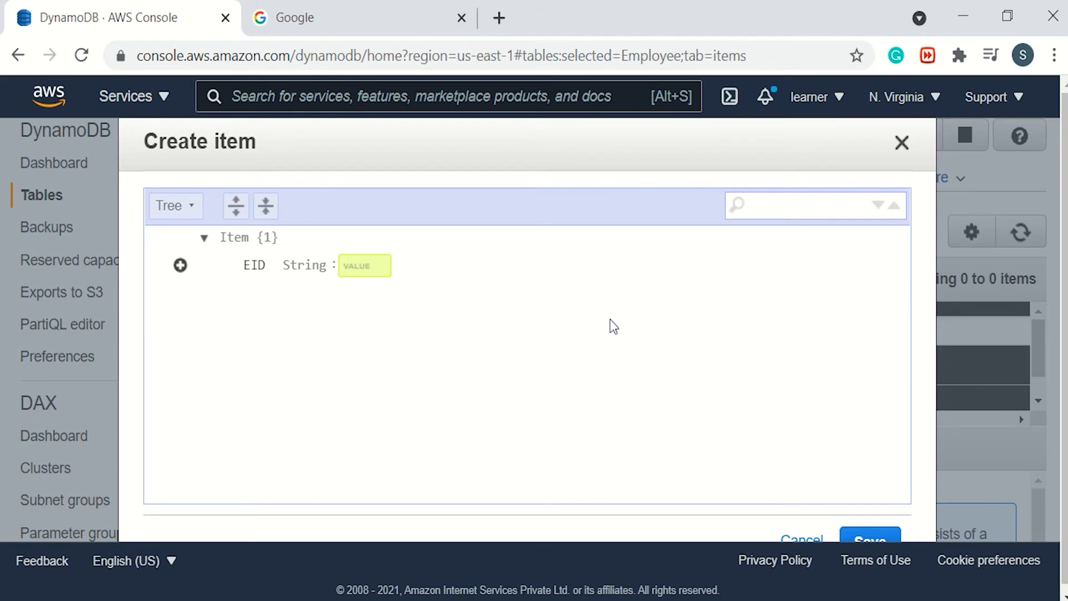
text(EI1)
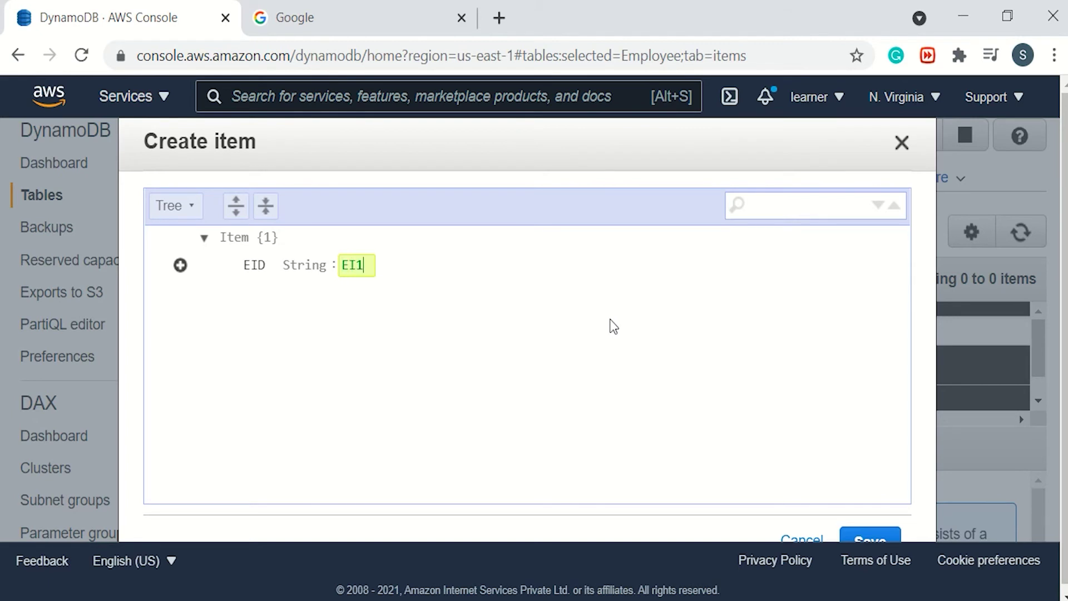
text(243)
Append a string attribute called Name to the item and fill in the employee's first name.
click(179, 265)
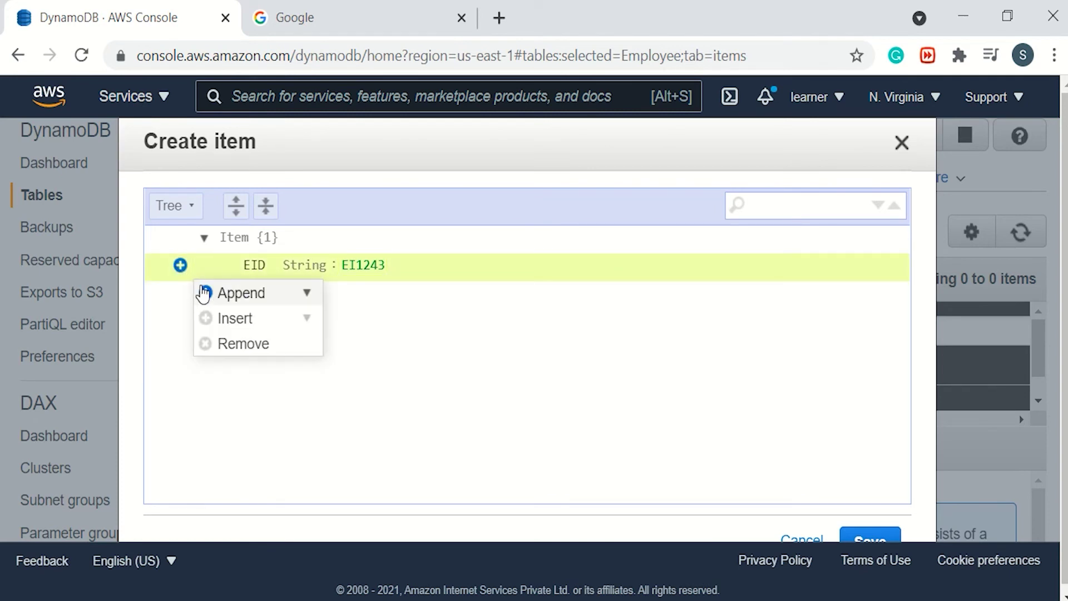
click(231, 299)
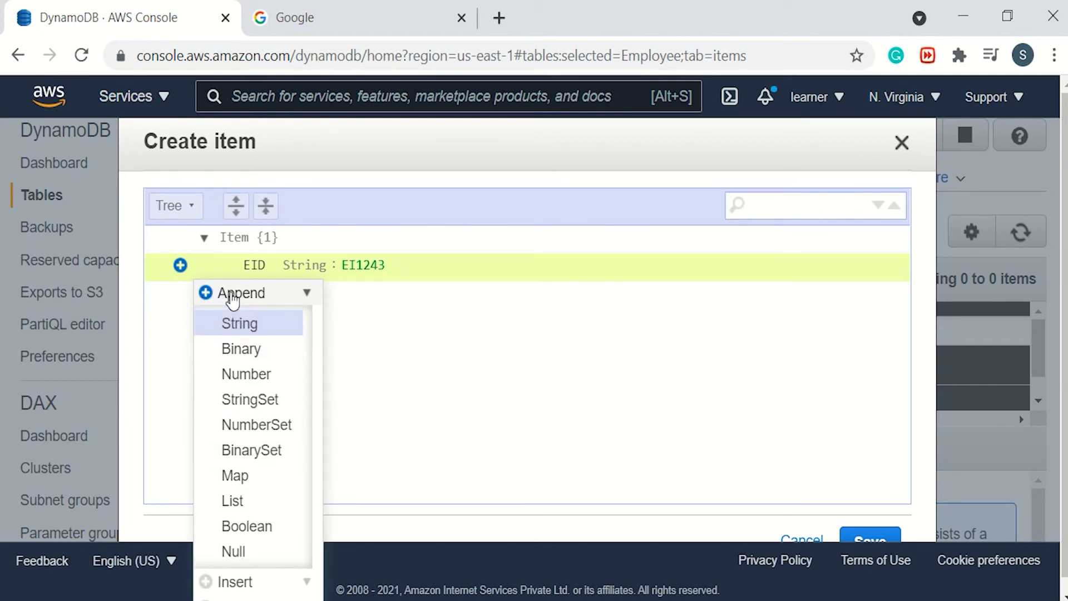
click(251, 324)
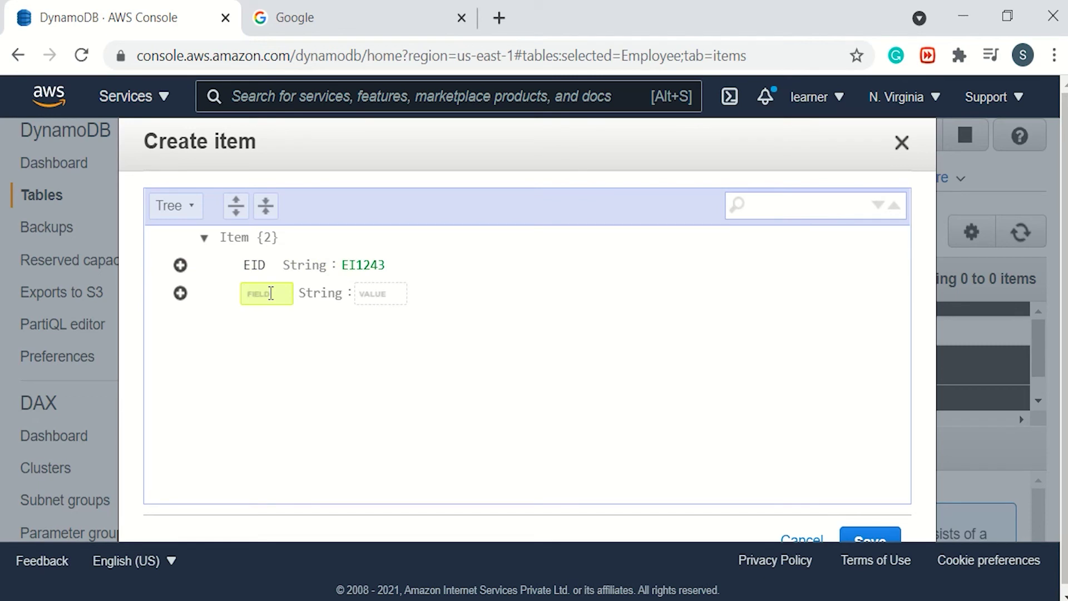
text(Name)
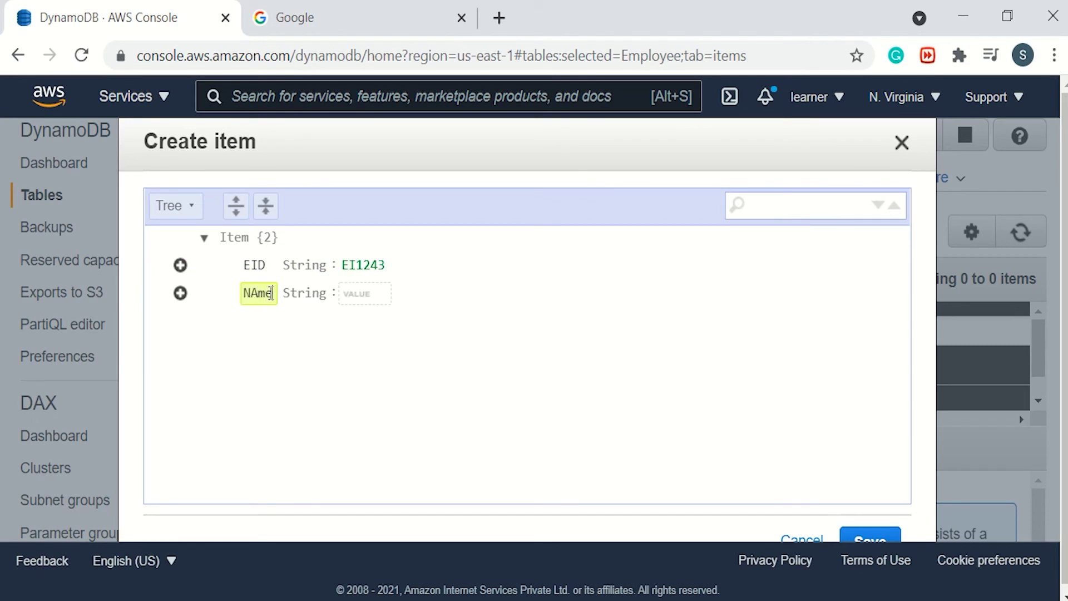
click(364, 293)
text(John)
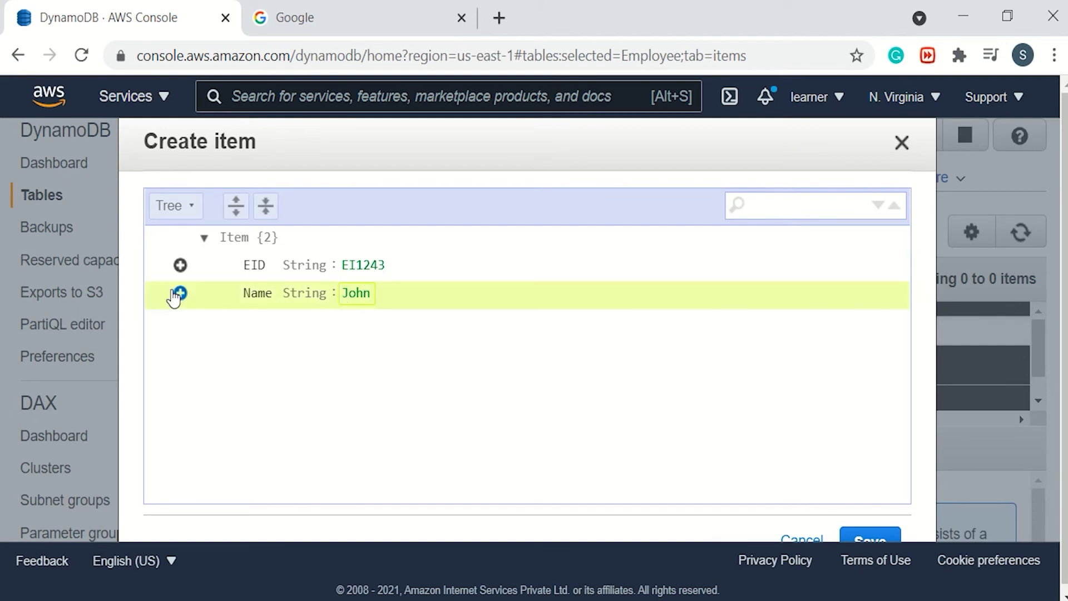
Append a string attribute called Role to the item with the value Script Editor.
click(180, 293)
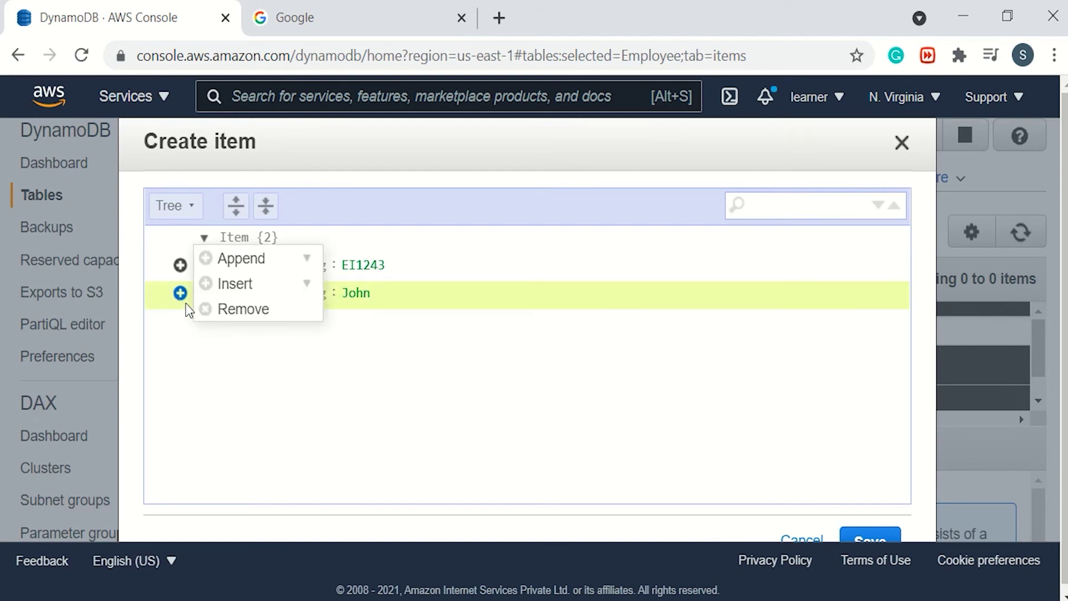
click(236, 265)
key(ctrl+minus)
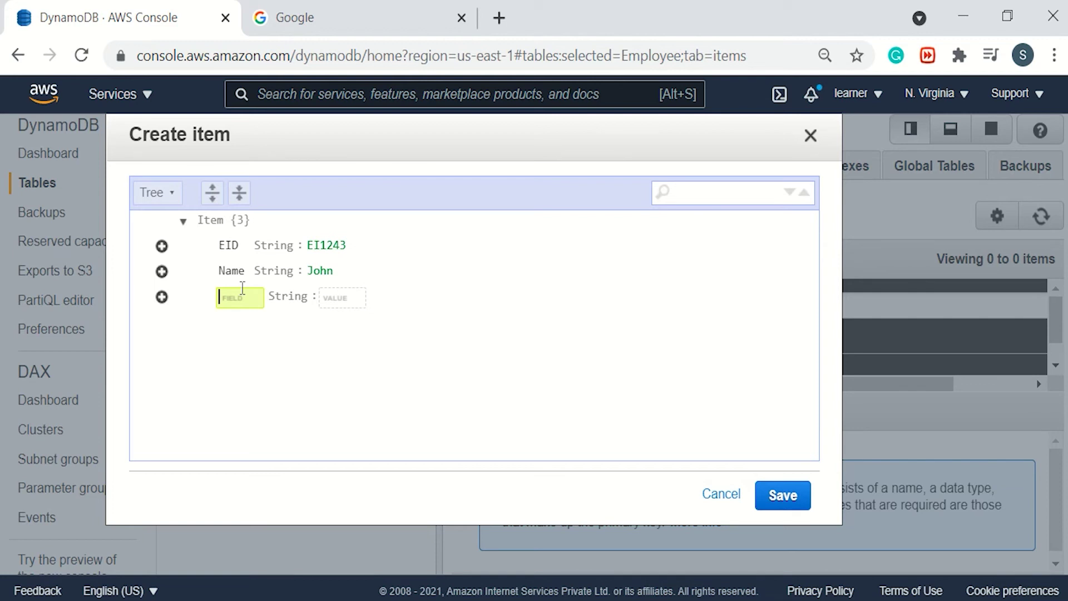
text(R)
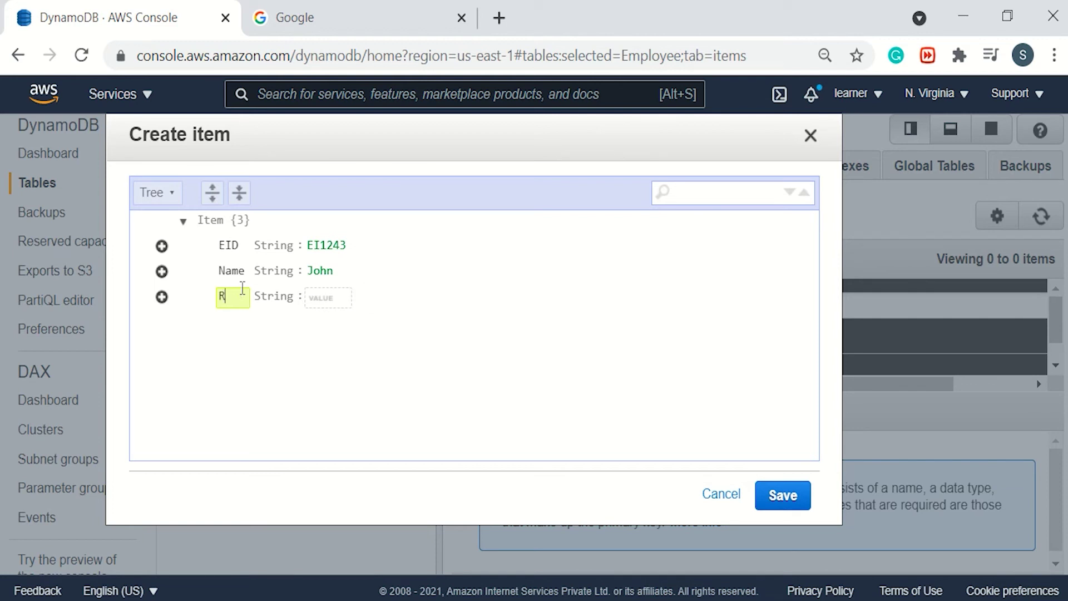
text(ole)
key(Tab)
text(Sc)
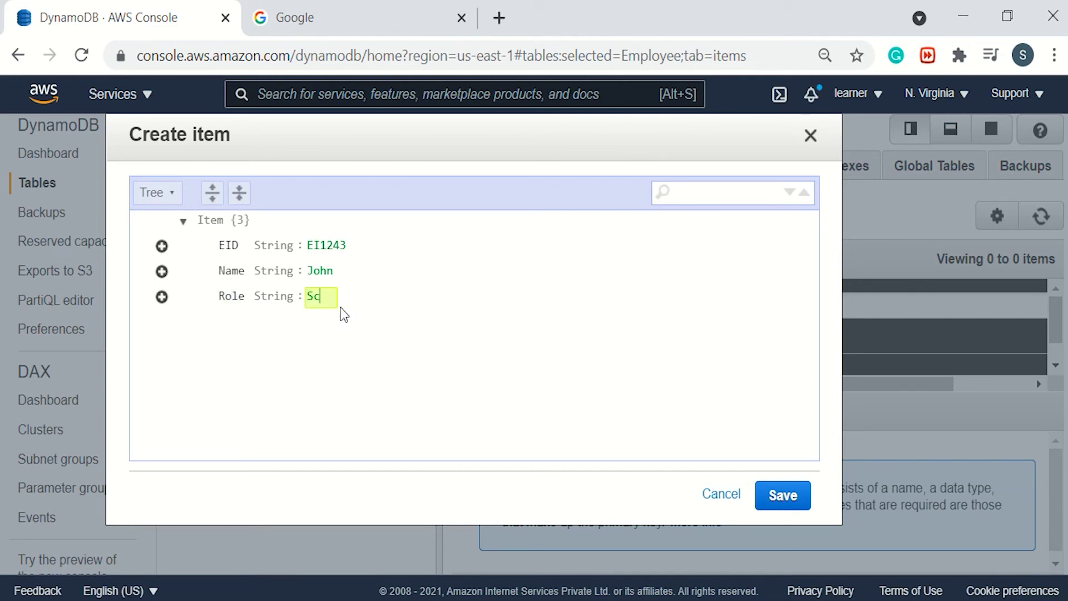
text(ript Edi)
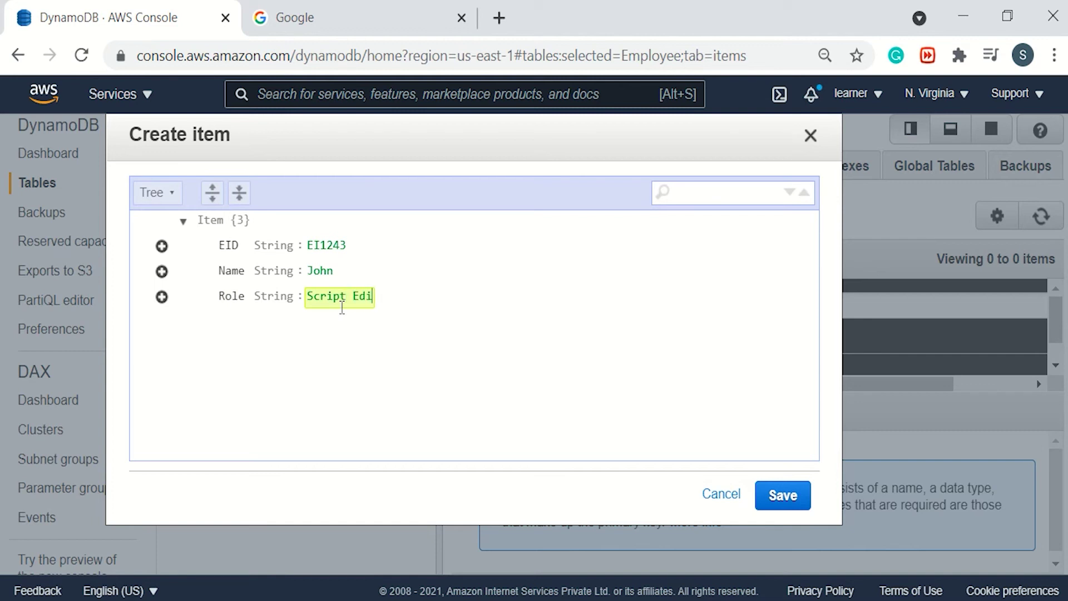
text(tor)
Append a string attribute called Hometown to the item with the value London.
click(162, 297)
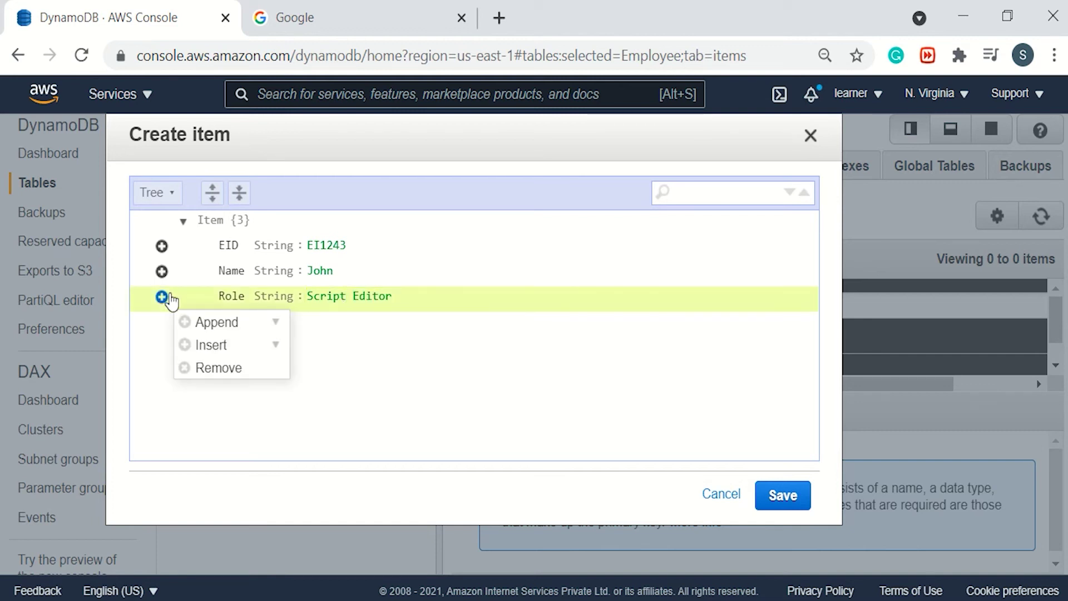
click(221, 323)
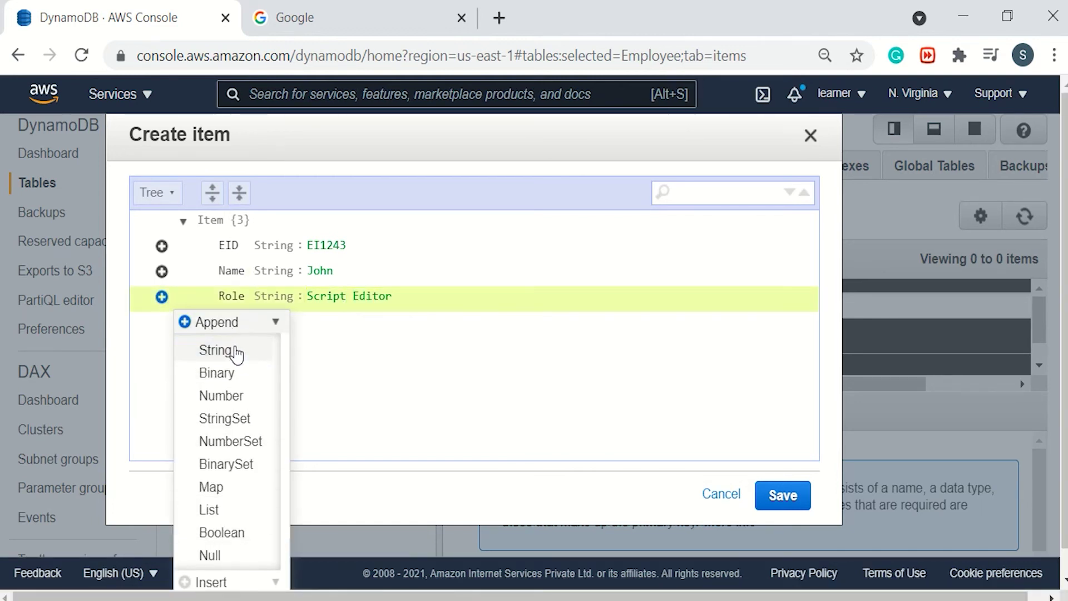
click(236, 353)
text(Hometown)
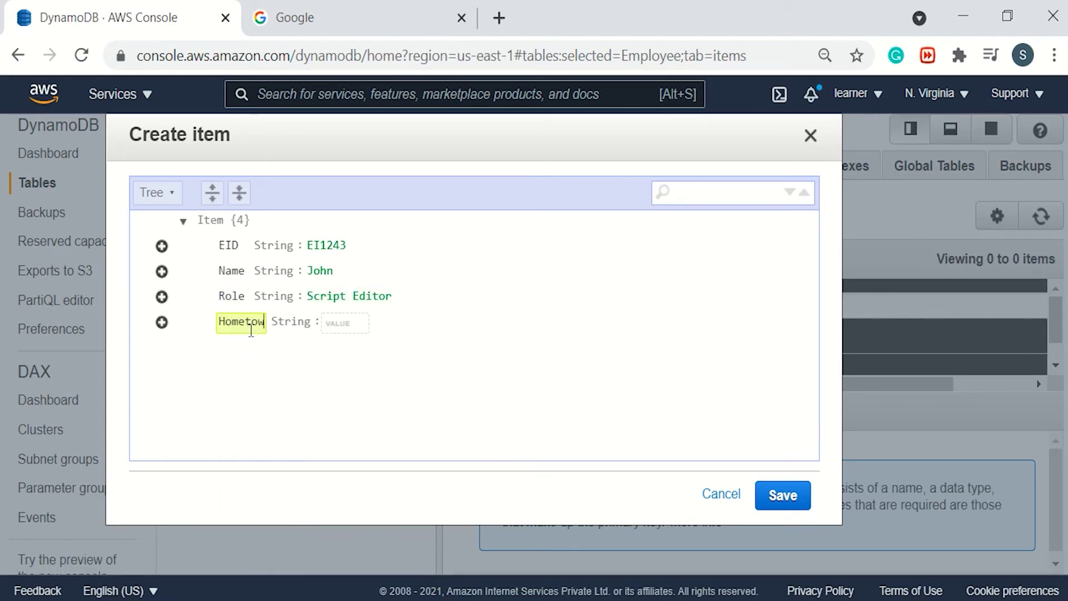
key(Tab)
text(London)
Append a string attribute called Mode of transport with the value Metro, and save the item.
key(Return)
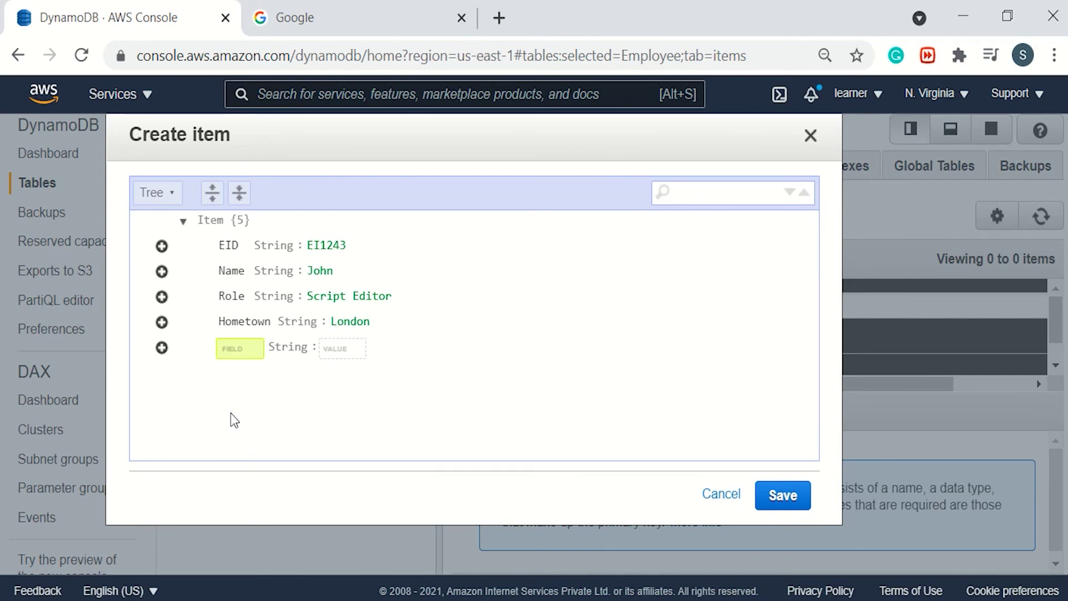
text(Trans)
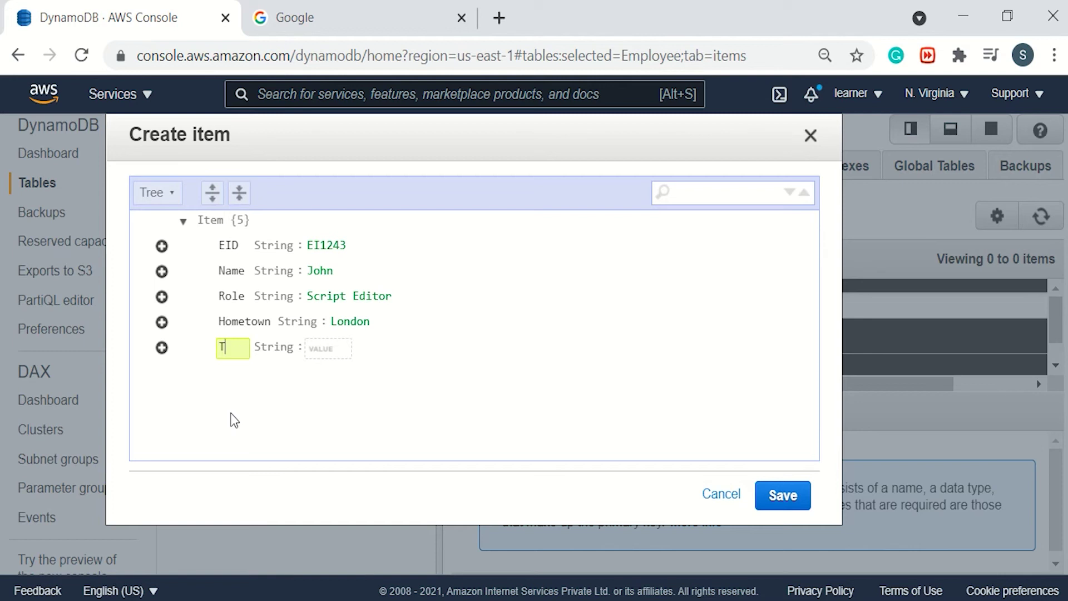
text(port)
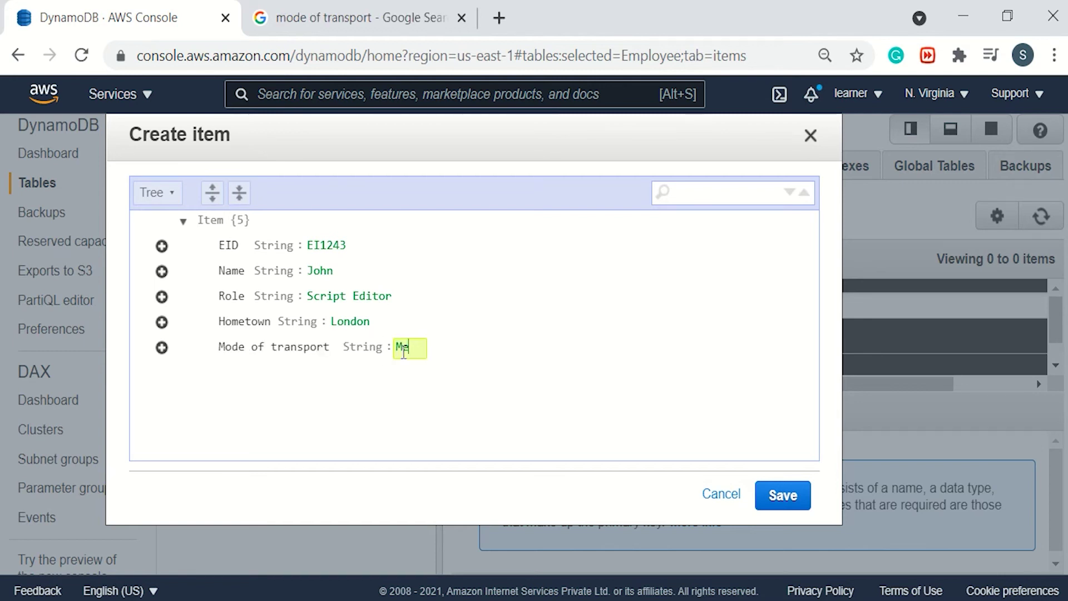
text(tro)
click(788, 490)
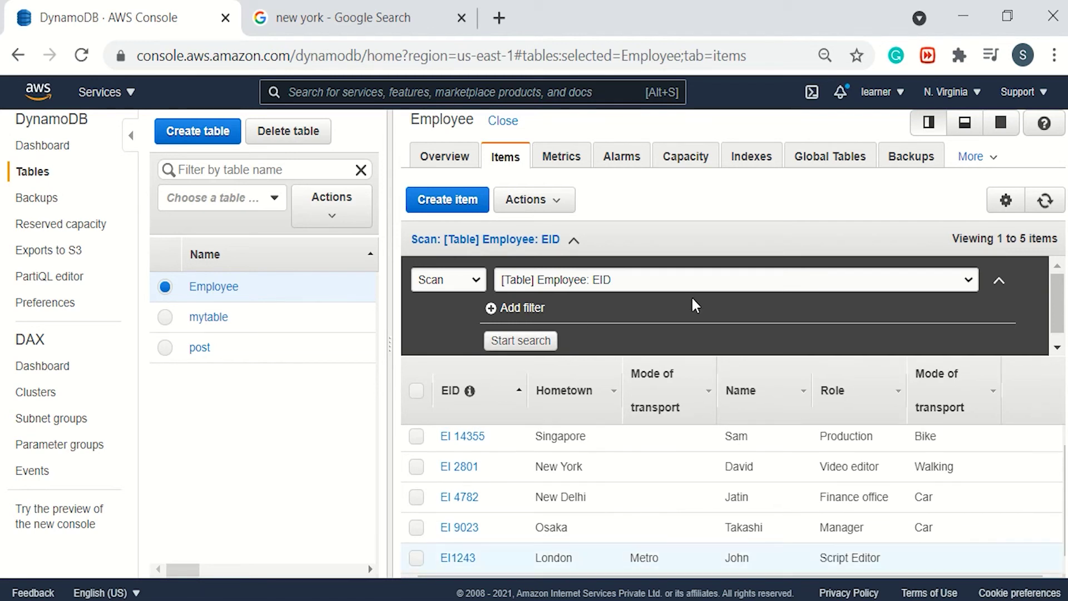
Scan the Employee table with a filter for items whose string attribute Hometown equals London.
click(546, 336)
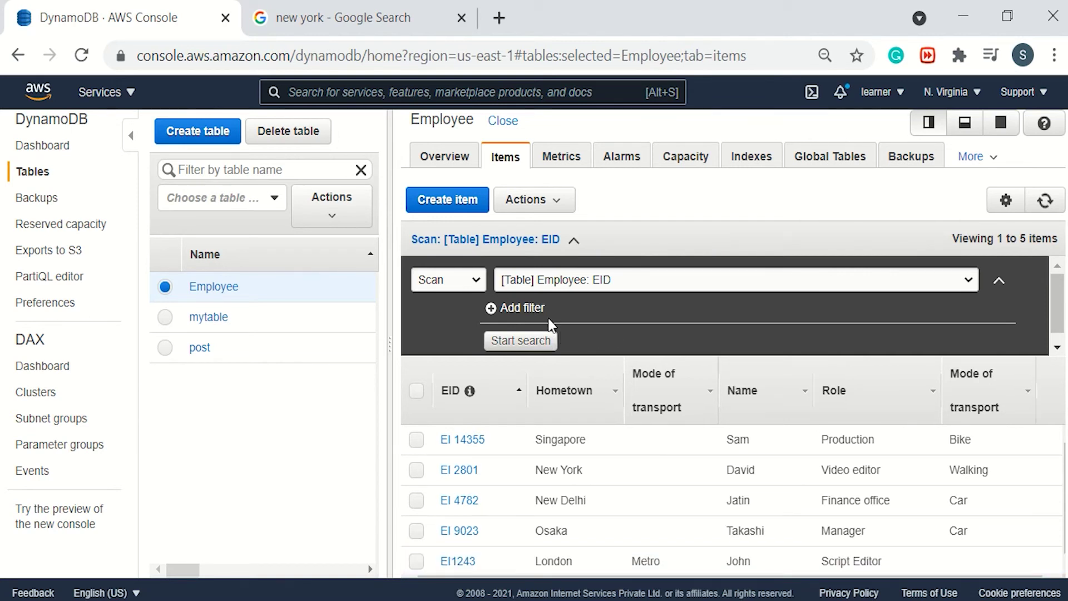
click(506, 307)
text(Homw)
key(BackSpace)
text(etown)
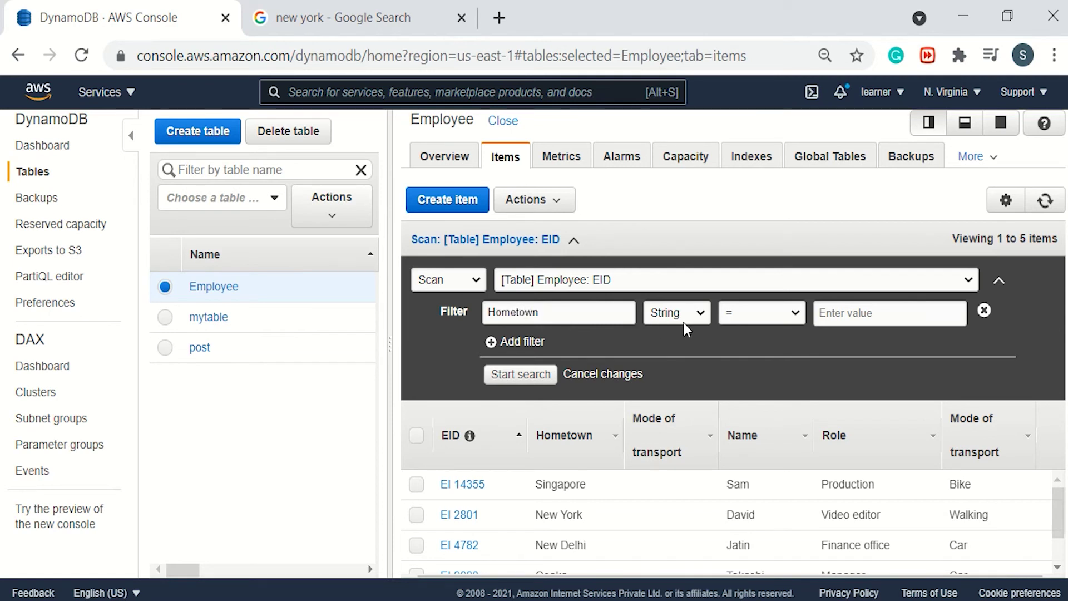
text(s)
key(BackSpace)
text(London)
click(537, 375)
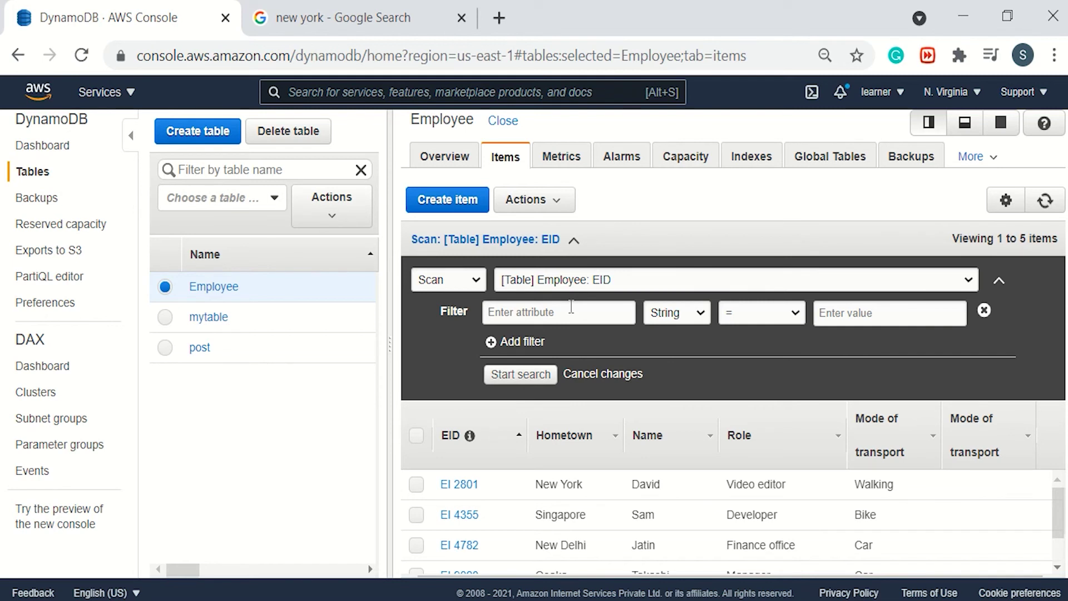
Scan the Employee table with a filter for the item whose EID equals the Singapore developer's employee ID.
click(571, 310)
text(EID)
click(886, 315)
text(EI)
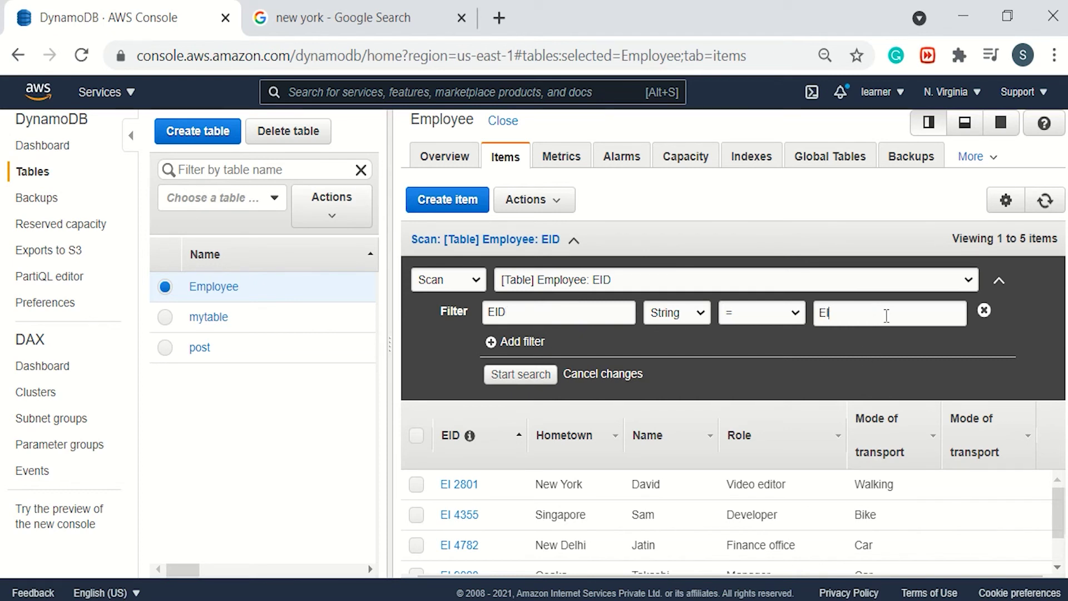
text( 4355)
click(533, 376)
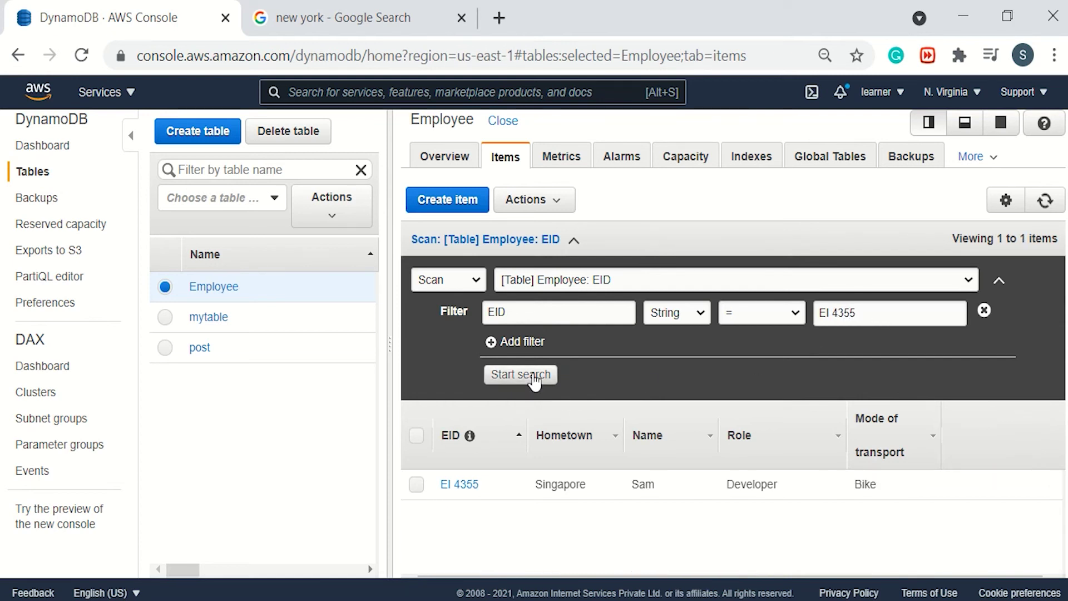